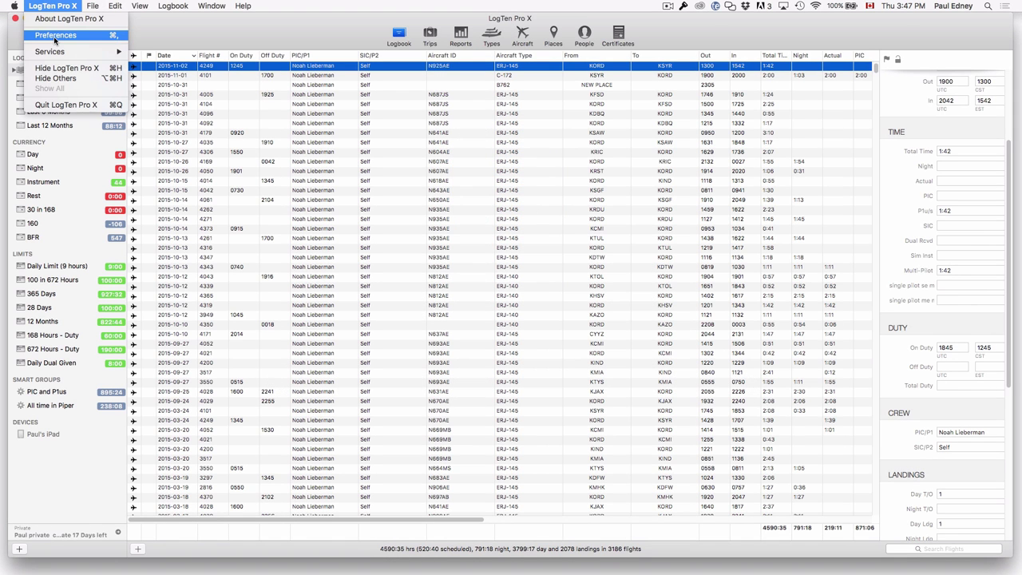
Step: Open LogTen Pro X Preferences from the app menu to show the General pane
click(54, 36)
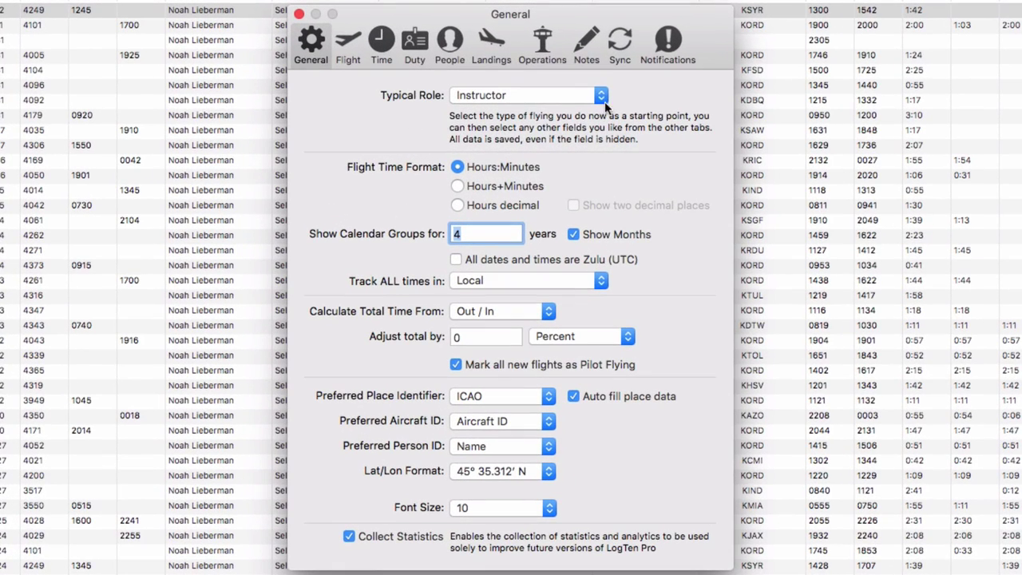
Step: Change Typical Role from Instructor to Airline First Officer
click(602, 96)
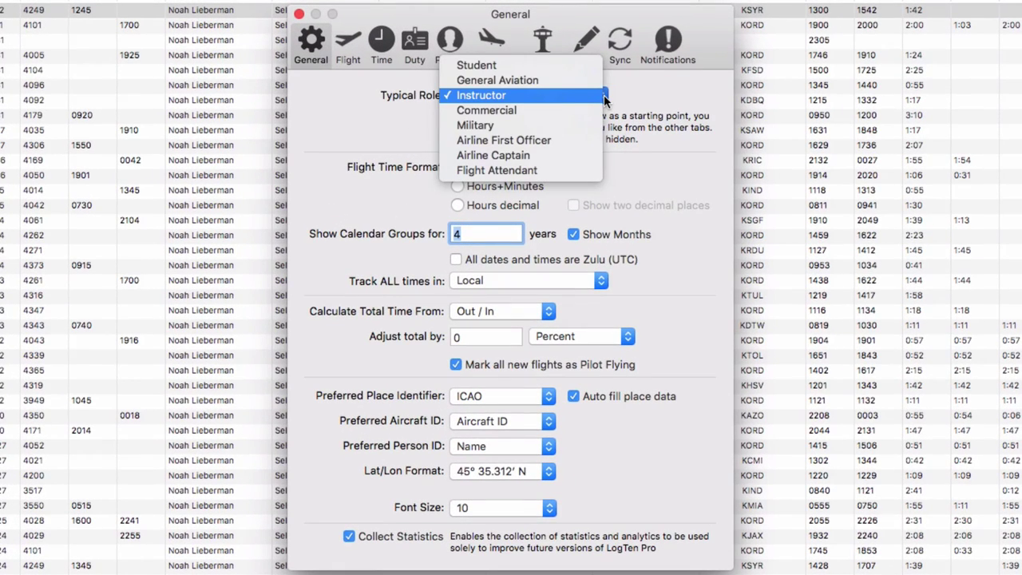
click(549, 141)
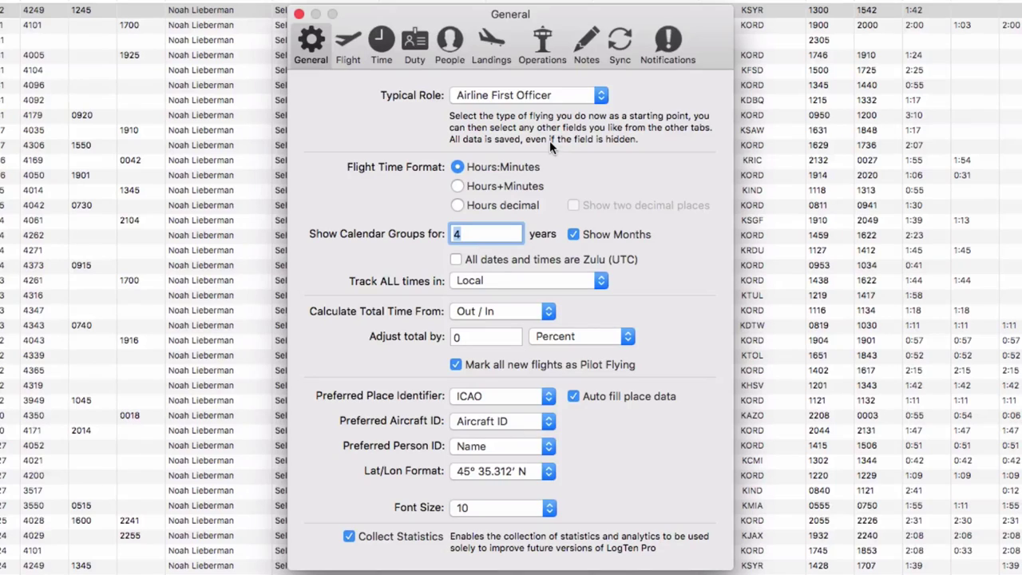
Step: Try decimal hours and Zulu time, reverting to hours:minutes and Local, and expand 2011 into months
click(457, 205)
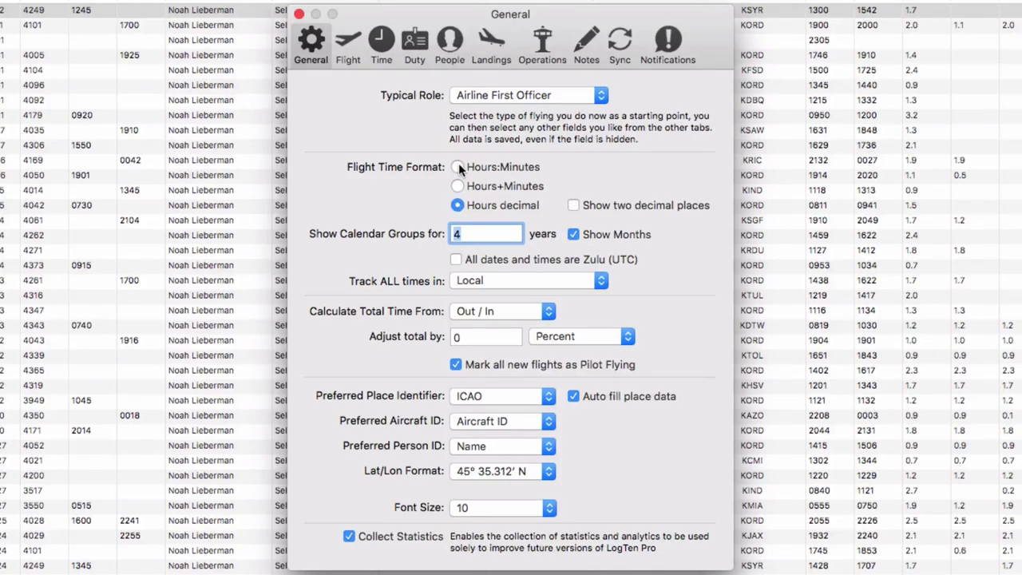
click(458, 167)
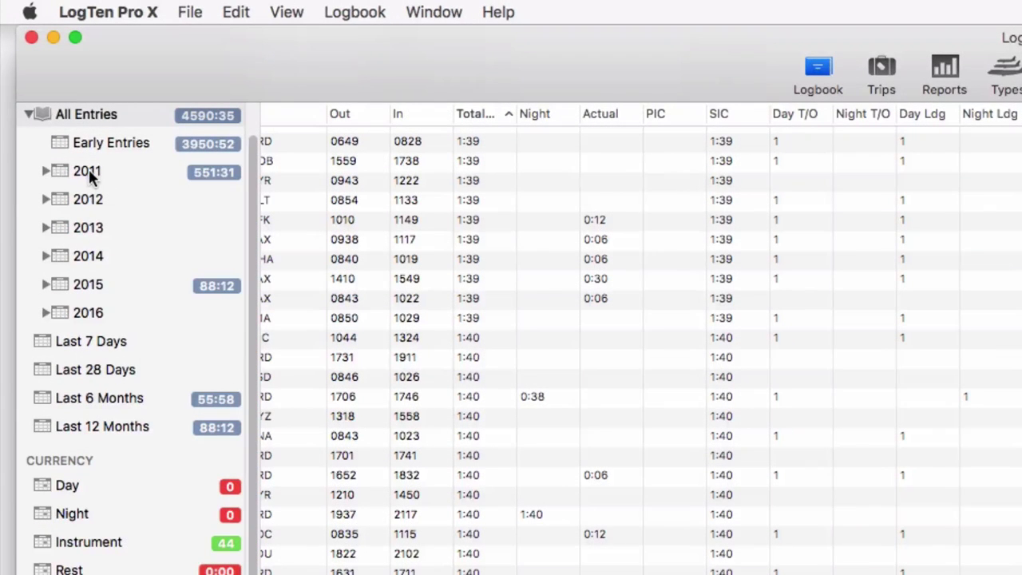
click(43, 171)
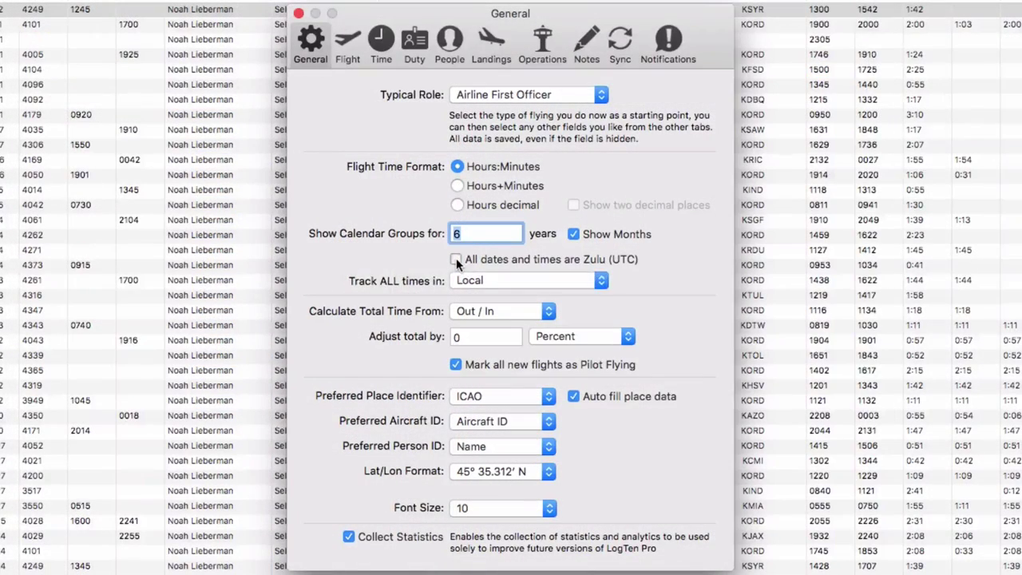
click(456, 258)
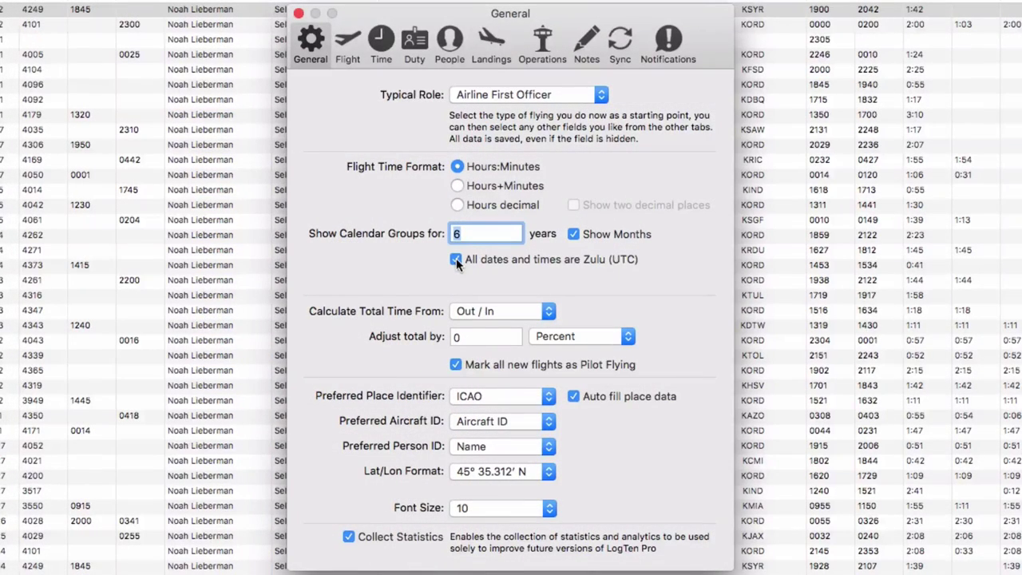
click(456, 258)
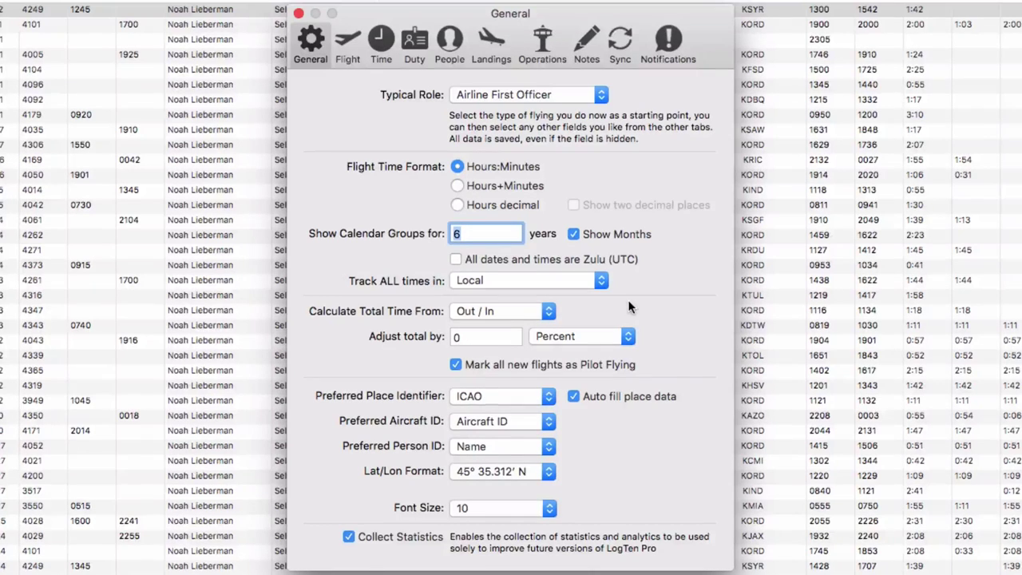
click(547, 311)
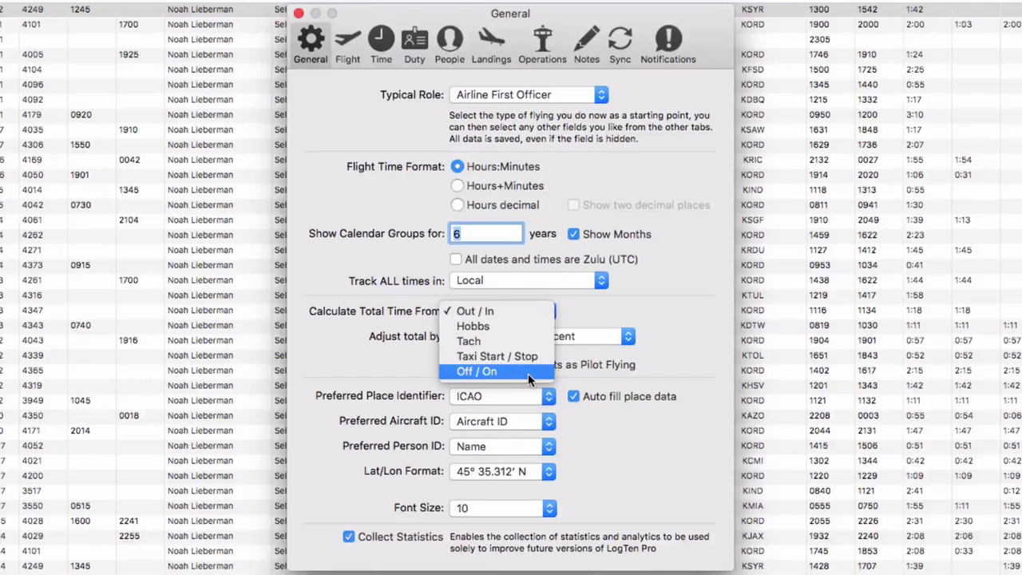
click(489, 312)
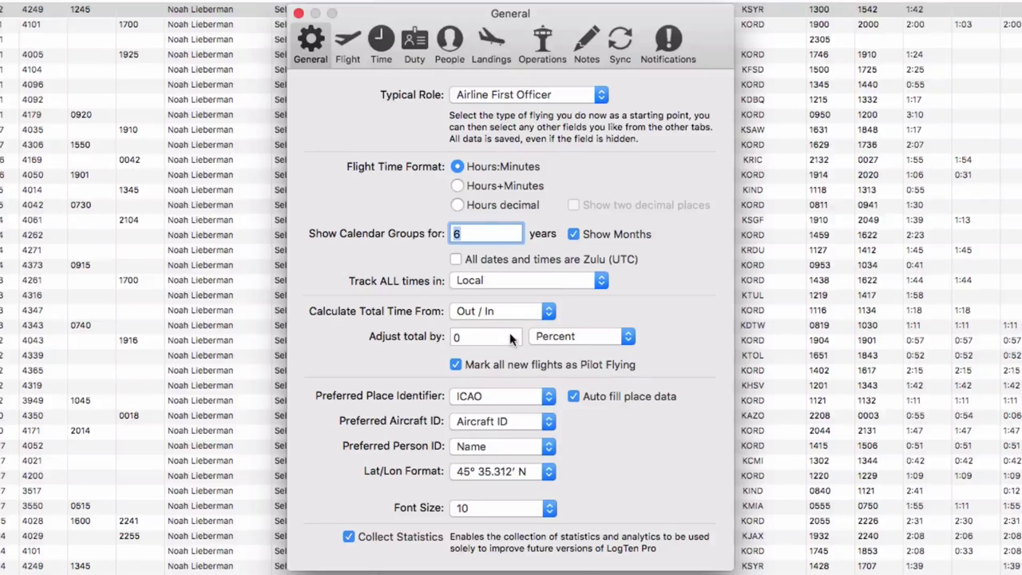
key(Tab)
text(5)
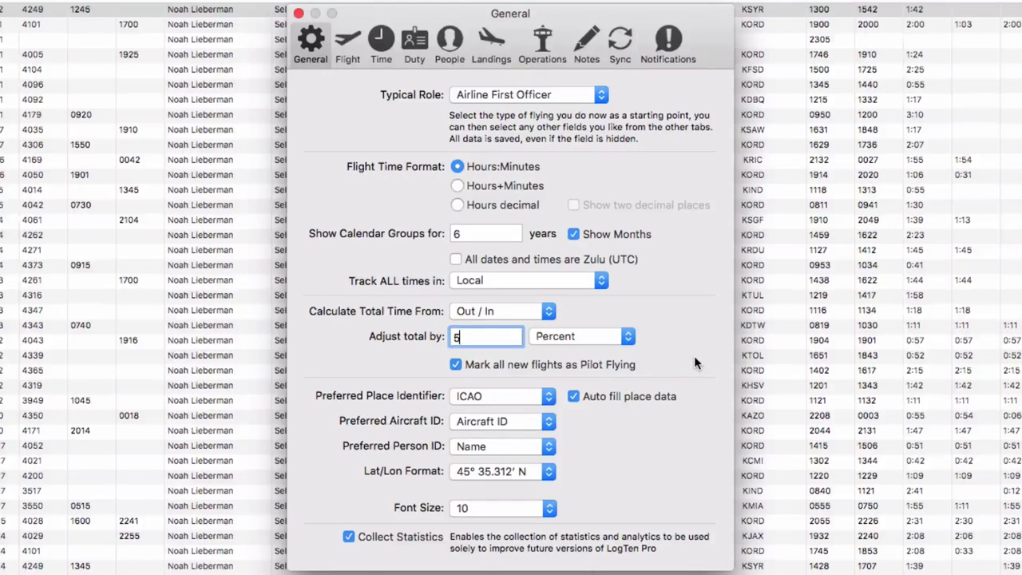
key(Return)
text(0)
key(Return)
click(548, 397)
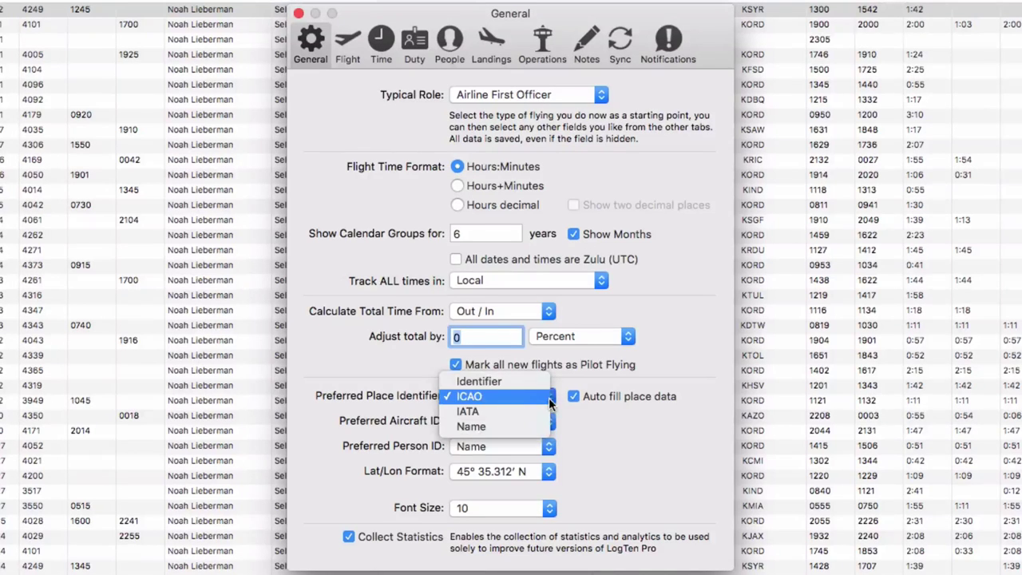
click(515, 397)
click(548, 420)
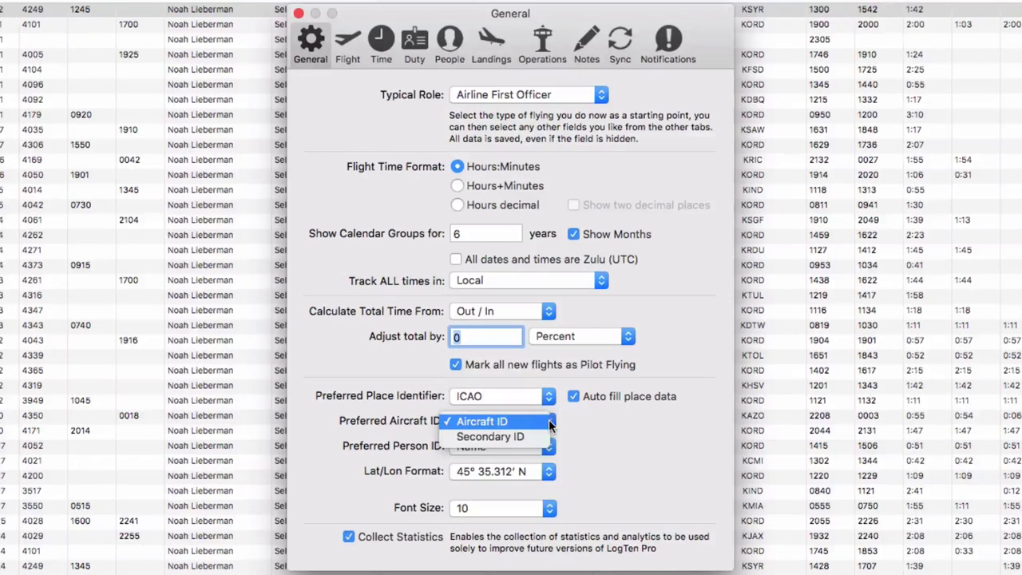
click(548, 421)
click(550, 447)
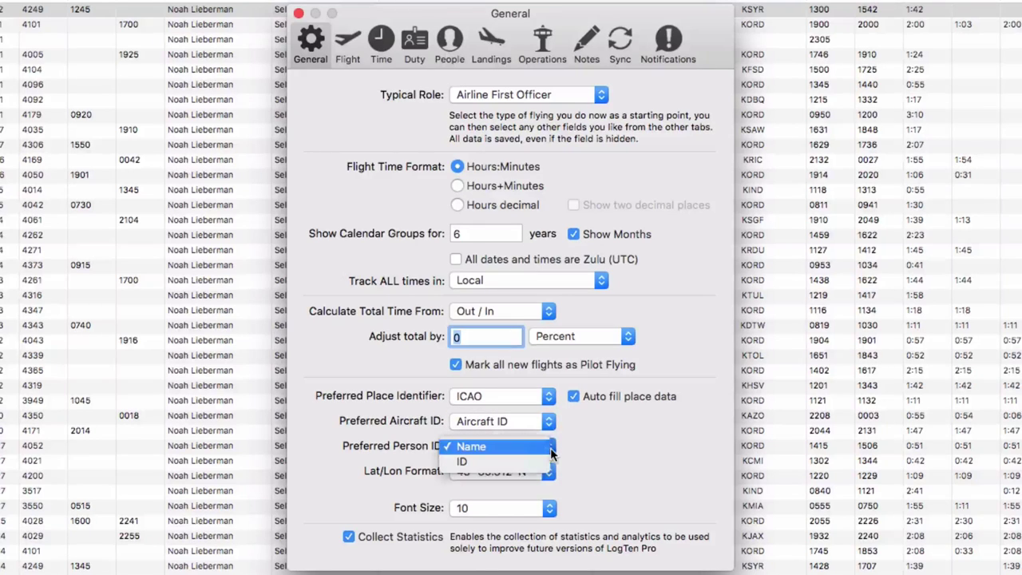
click(550, 451)
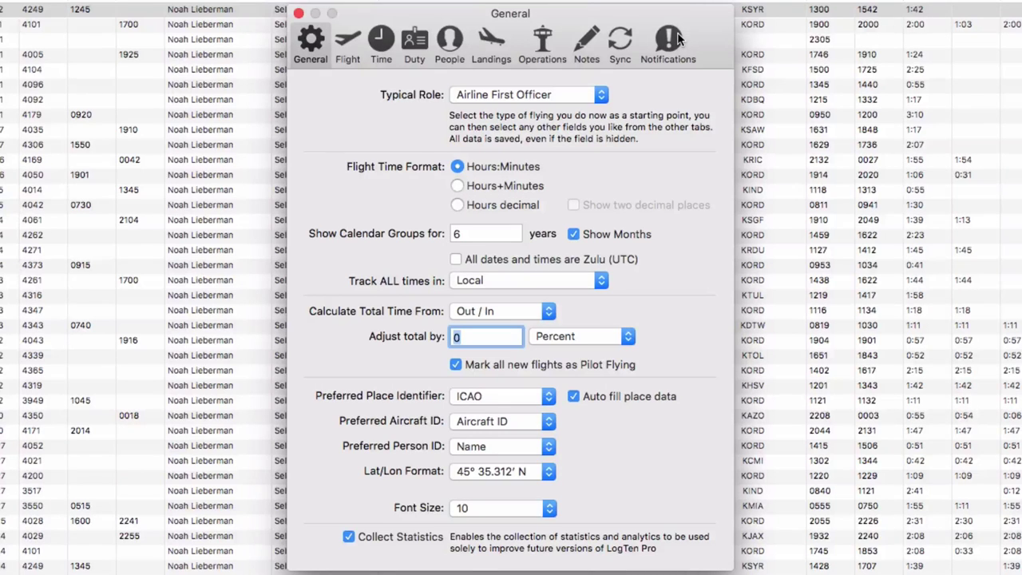
Step: In Time preferences, enable auto-filled XC time and auto-fill PIC instead of SIC
click(380, 43)
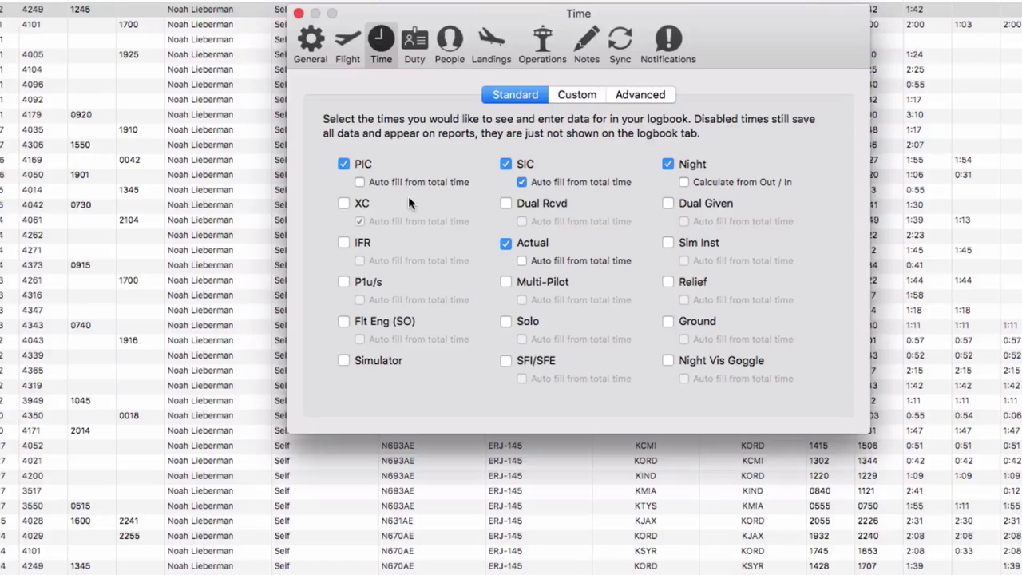
click(343, 205)
click(360, 221)
click(524, 181)
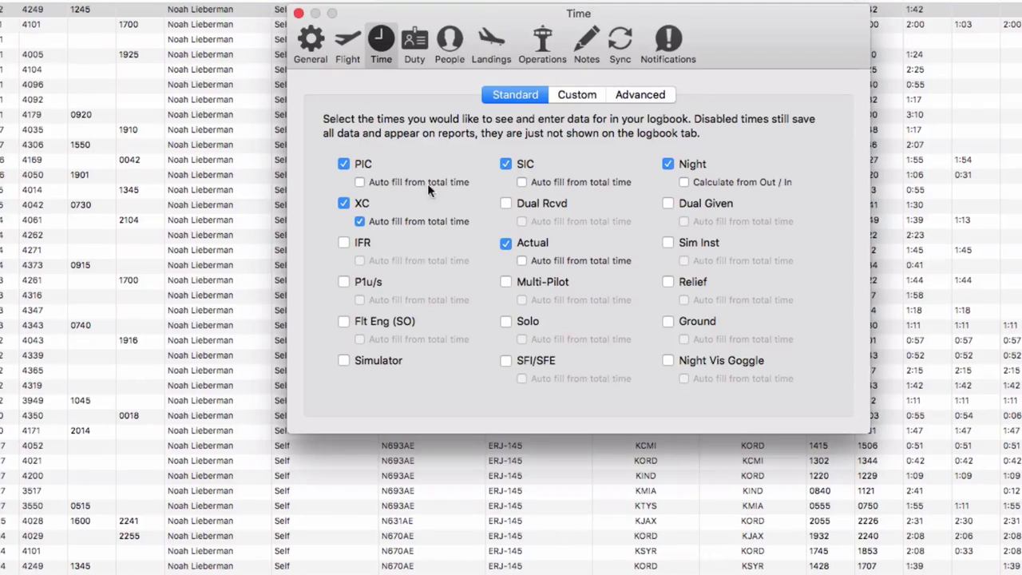
click(360, 184)
Step: Enable auto-filled Dual Given time and calculate Night from Out / In
click(668, 204)
click(684, 221)
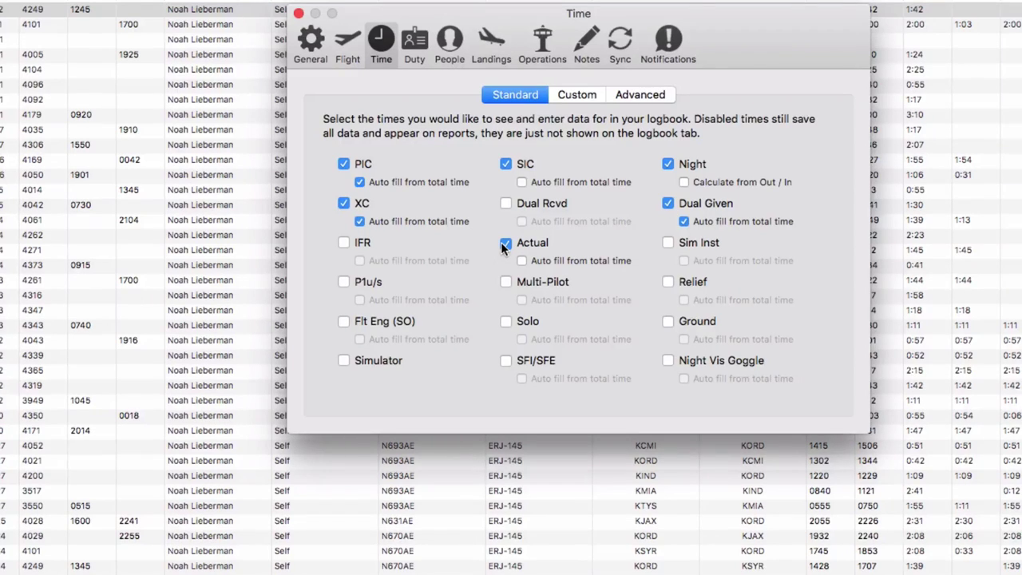
click(684, 182)
click(653, 94)
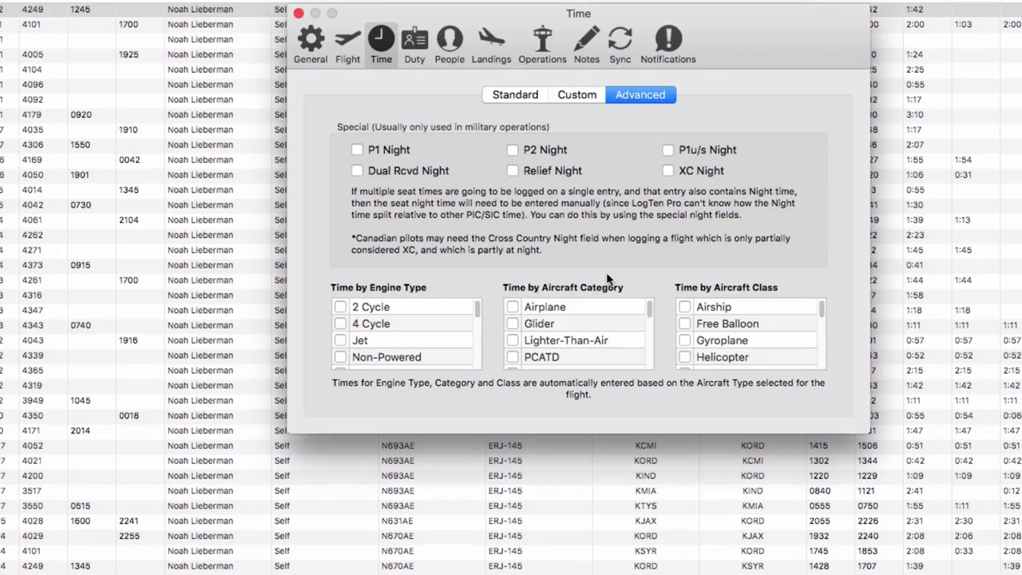
Step: Check Turbine engine type, Airplane category and Single-Engine Land class in Advanced Time preferences
scroll(431, 318, down, 3)
scroll(431, 318, down, 5)
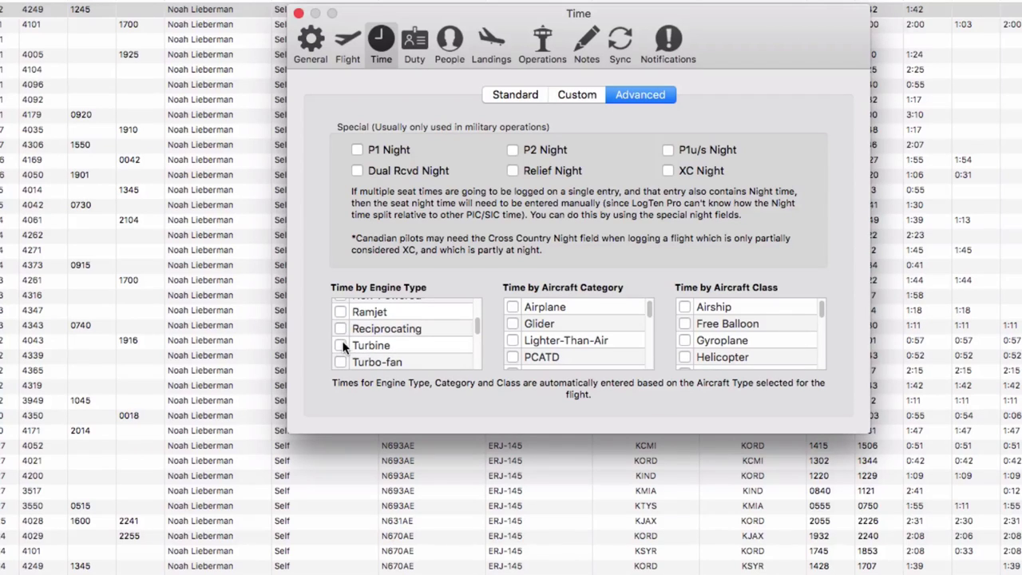
click(340, 345)
click(512, 306)
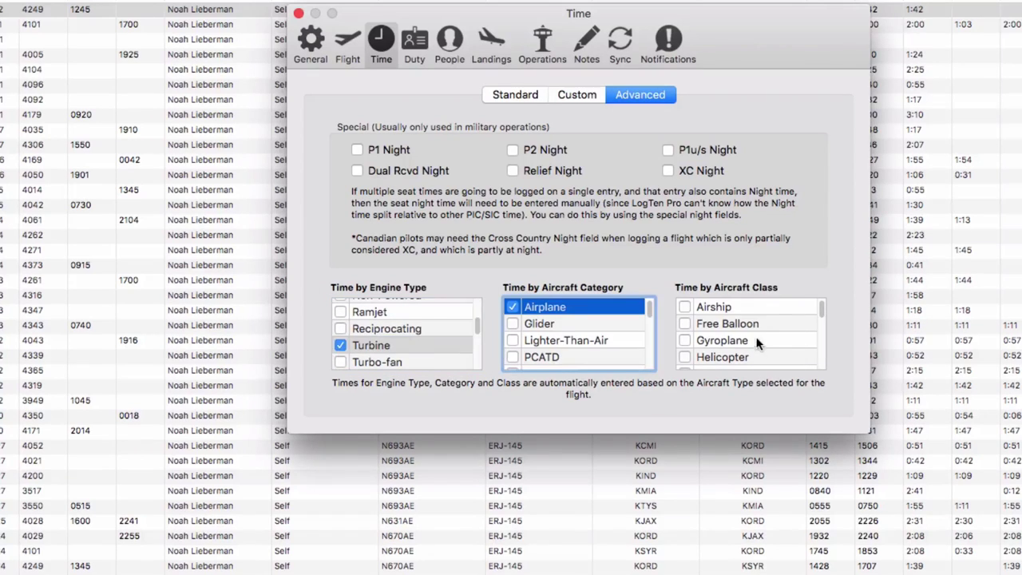
scroll(756, 342, down, 2)
click(684, 351)
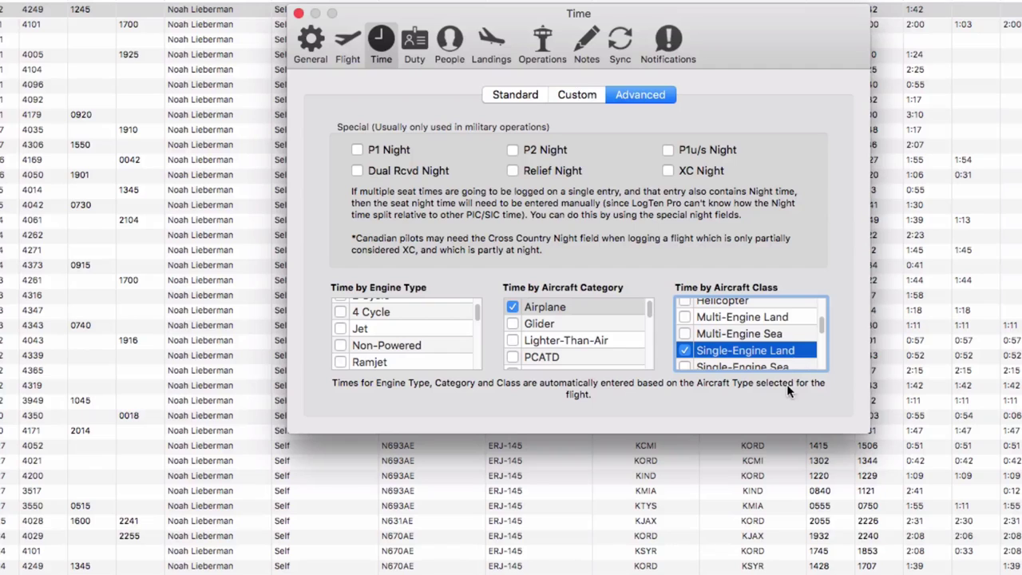
Step: Look through the Duty, People, Landings, Operations and Notes preference panes, including custom note fields
click(419, 40)
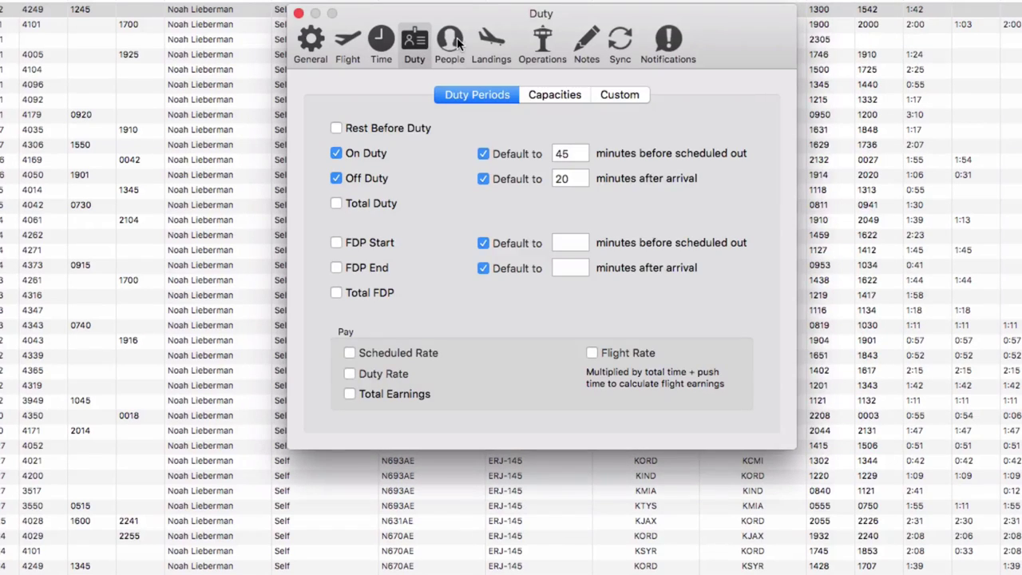
click(451, 41)
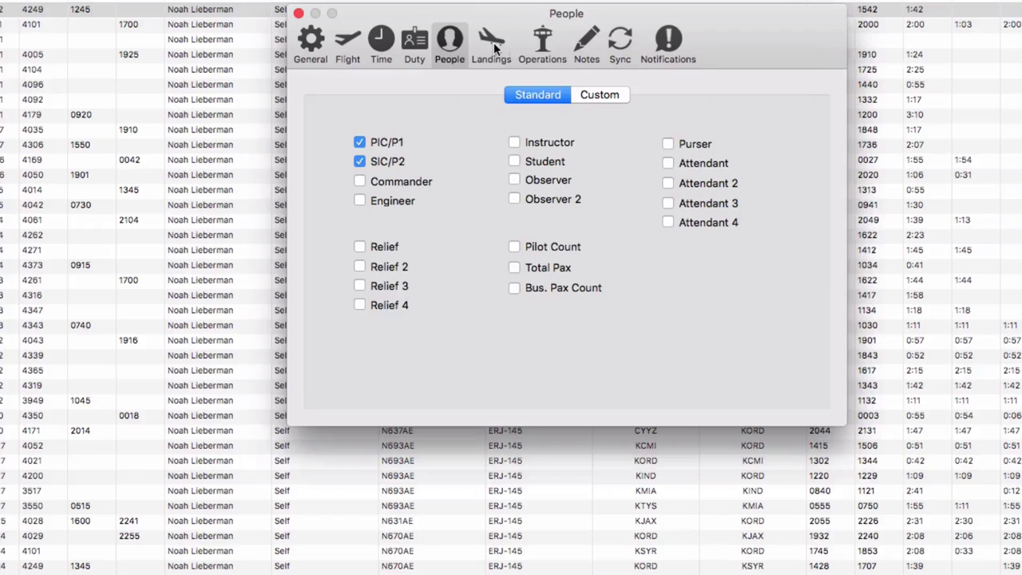
click(505, 49)
click(541, 46)
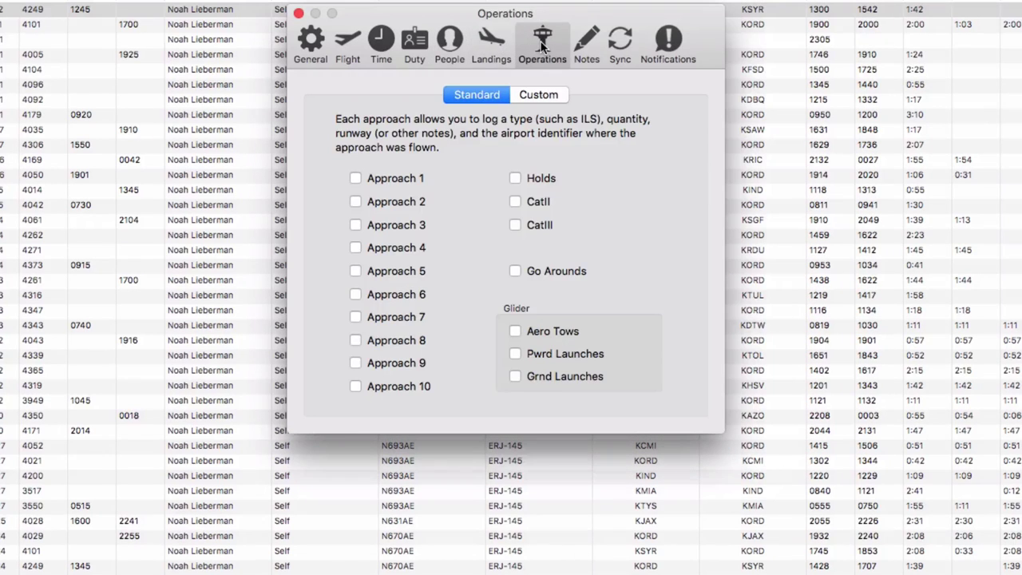
click(582, 54)
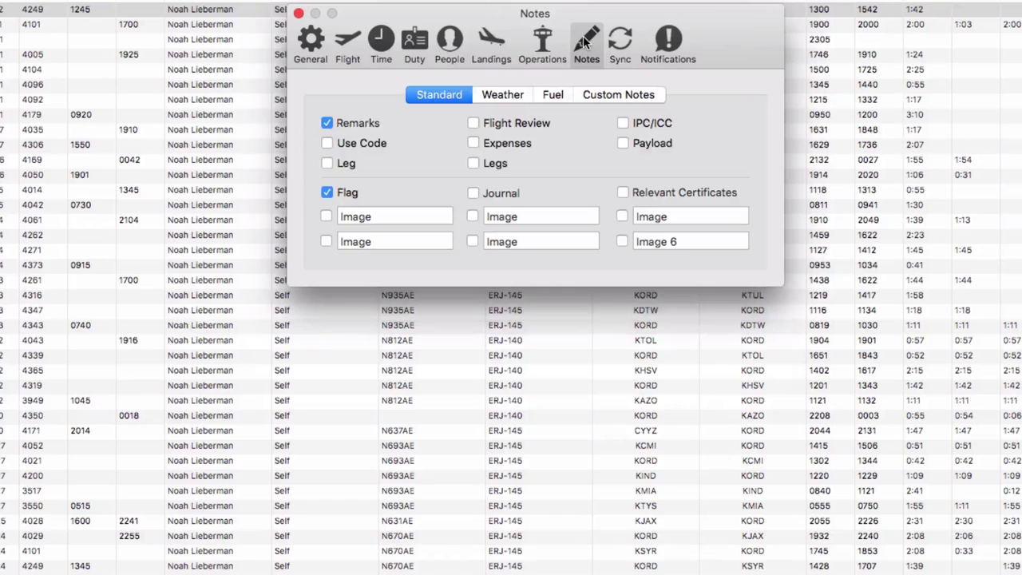
click(607, 95)
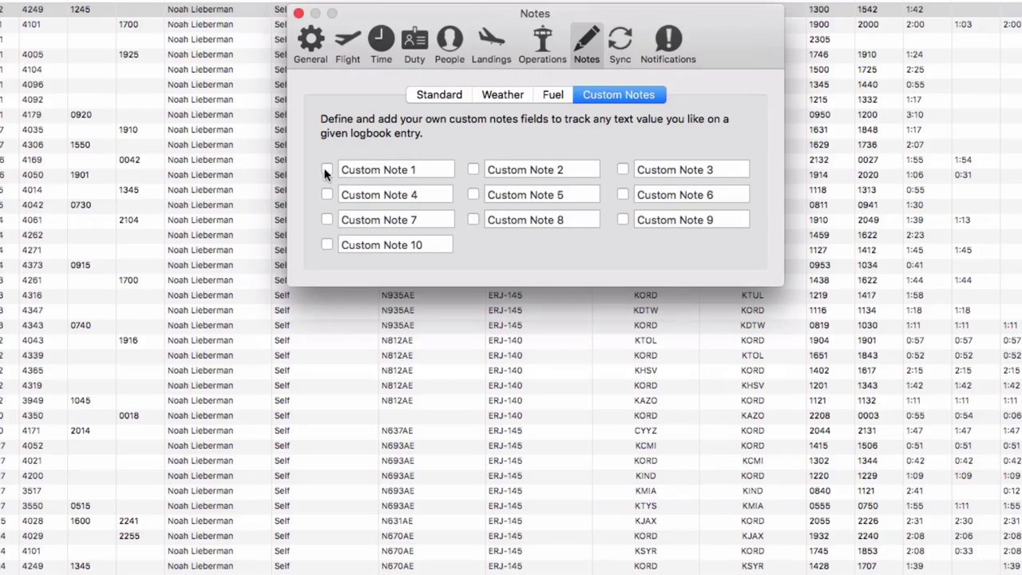
Step: Enable the Weather, Fuel Aboard and Fuel Added note fields
click(493, 94)
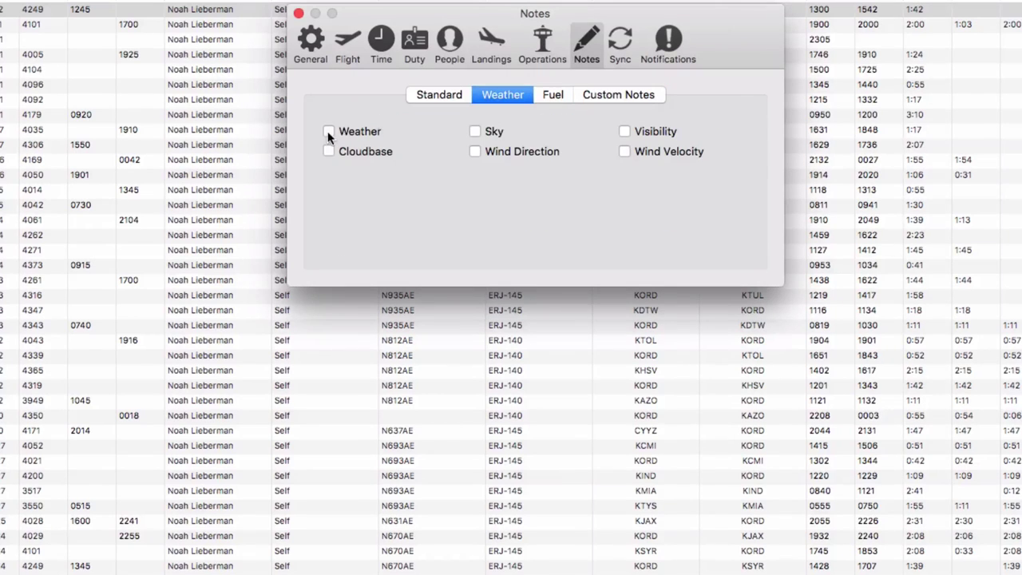
click(369, 131)
click(550, 94)
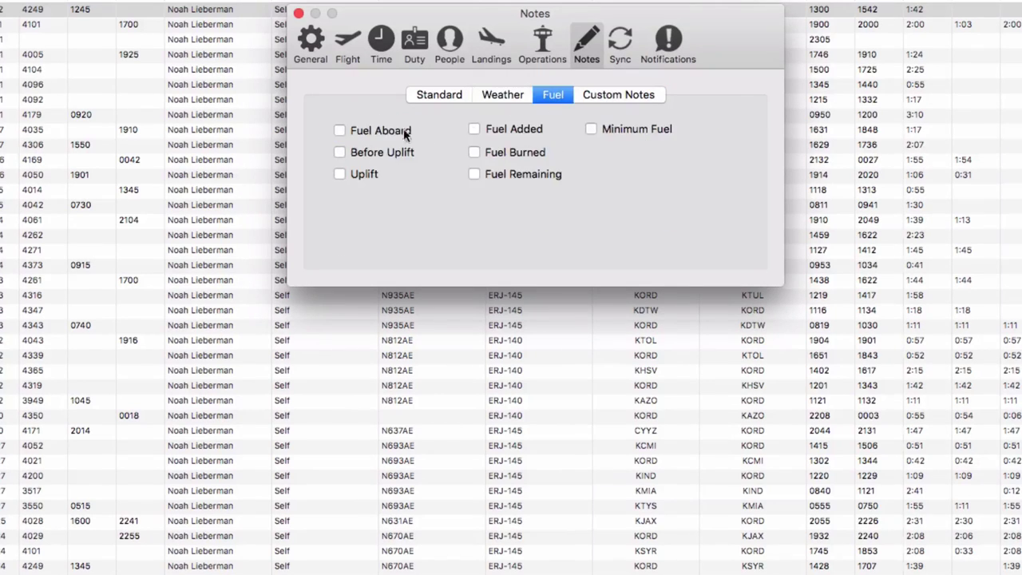
click(348, 131)
click(476, 127)
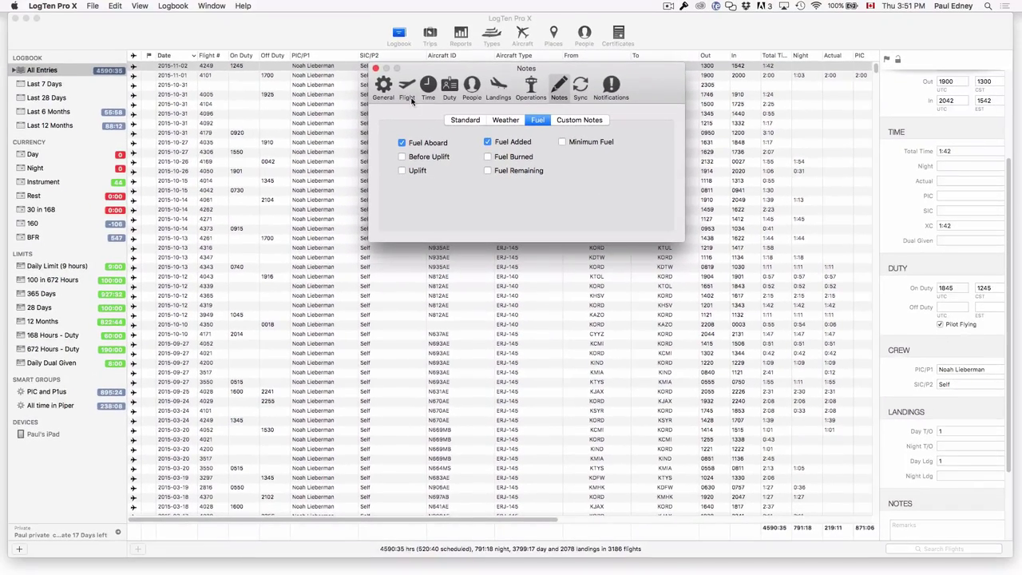
Step: Close Preferences and move the Fuel Aboard, Fuel Added, Weather and single-engine columns next to XC
key(super+w)
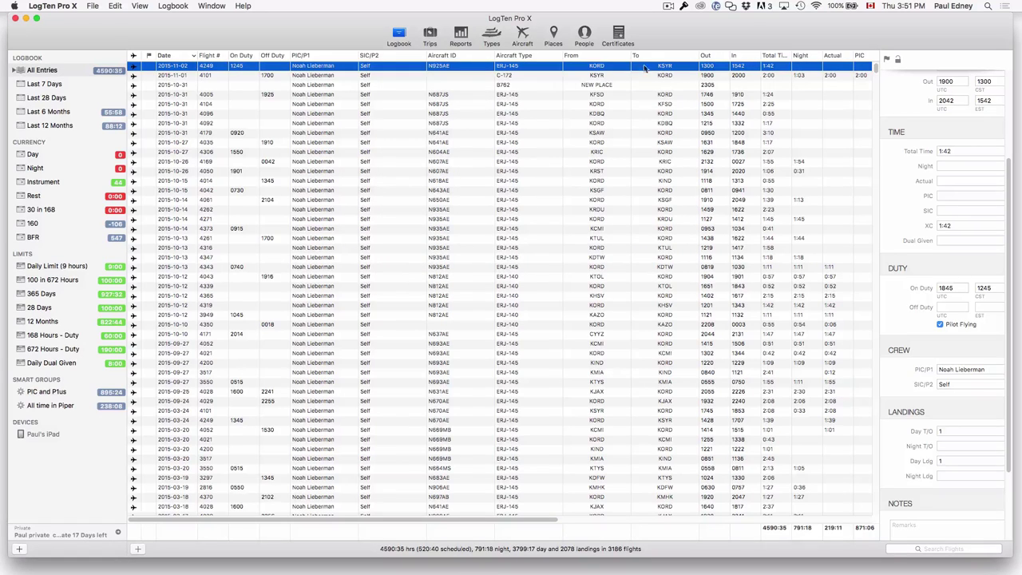
scroll(869, 116, right, 10)
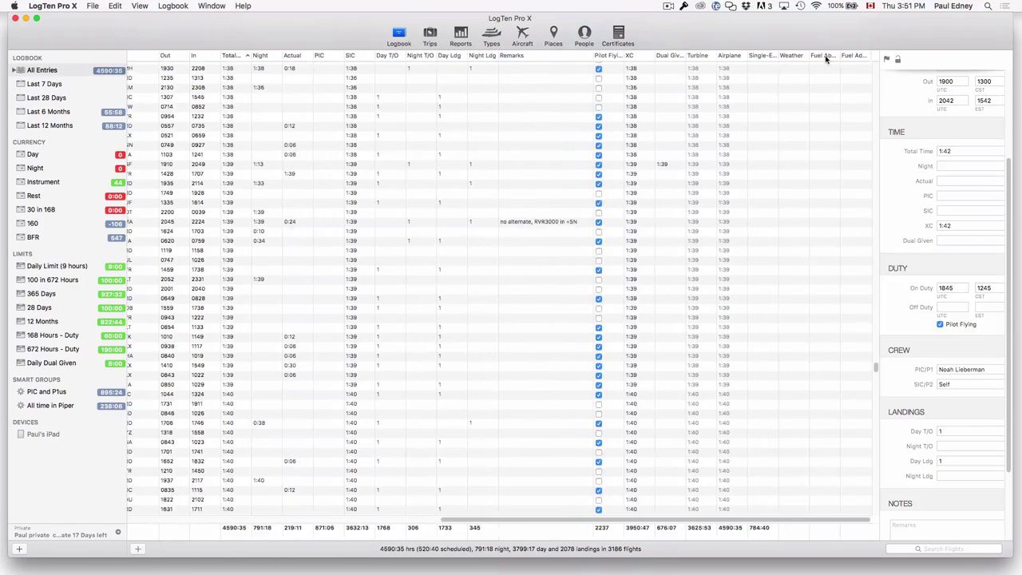
drag(825, 57, 679, 59)
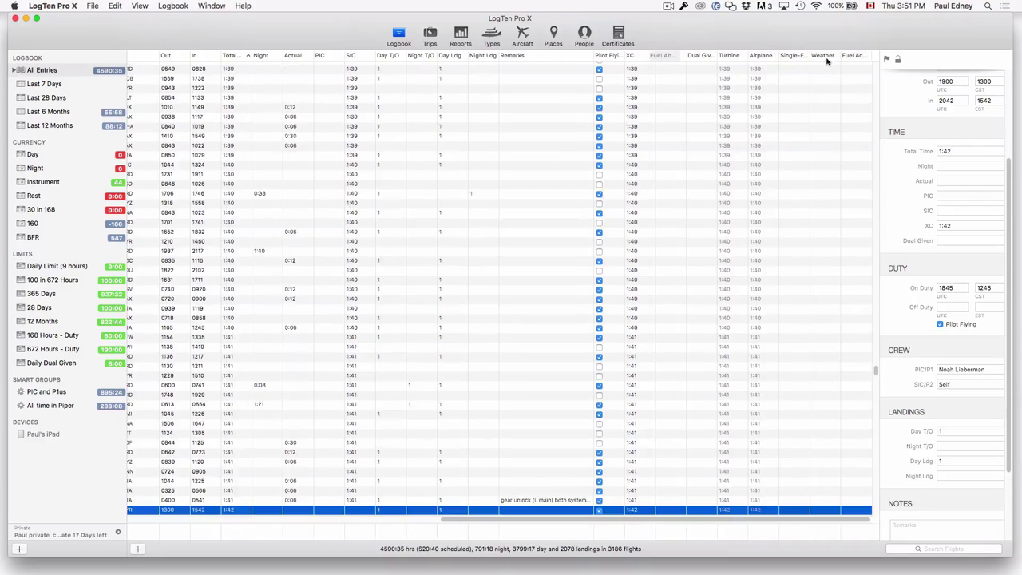
drag(854, 56, 669, 63)
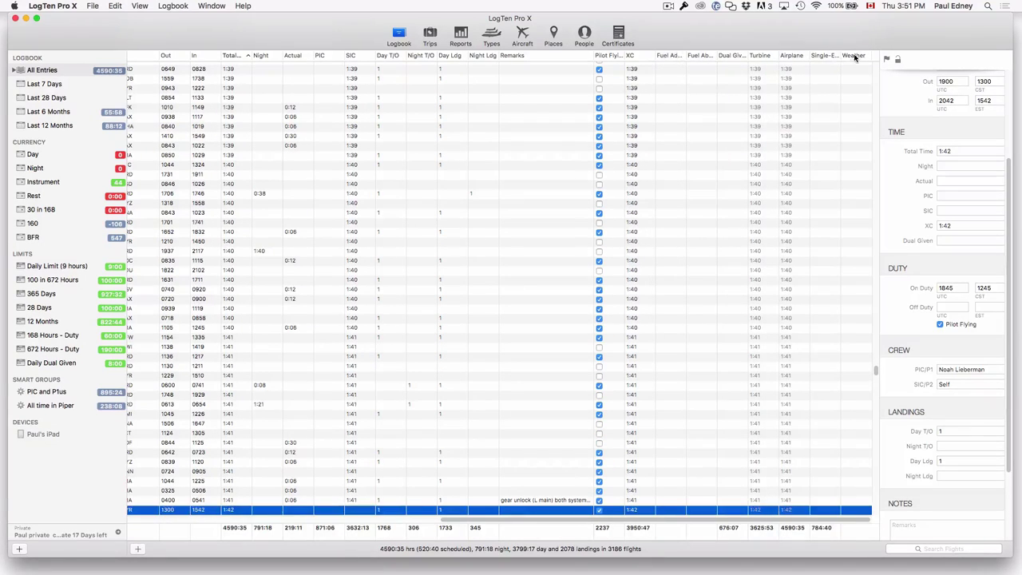
drag(854, 56, 726, 60)
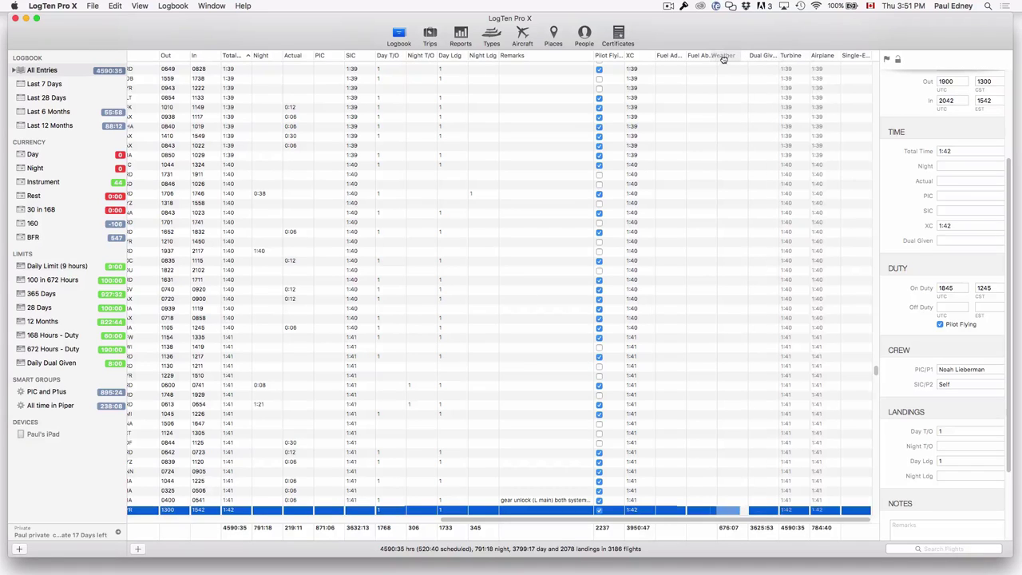
drag(862, 59, 773, 99)
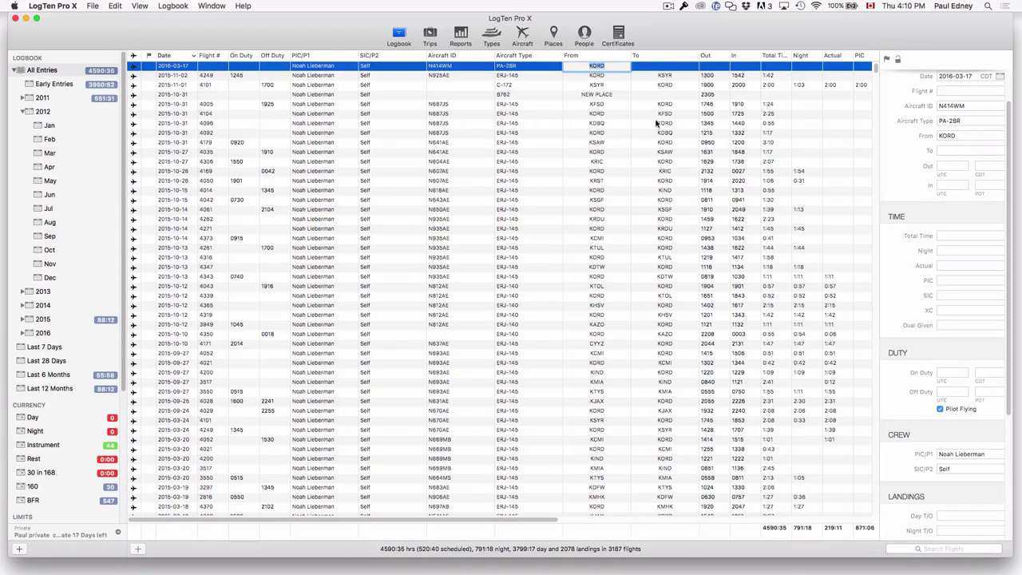
Step: Set the new flight's To airport to KPDX Portland Intl, then open and close the Help menu
click(946, 150)
text(KPD)
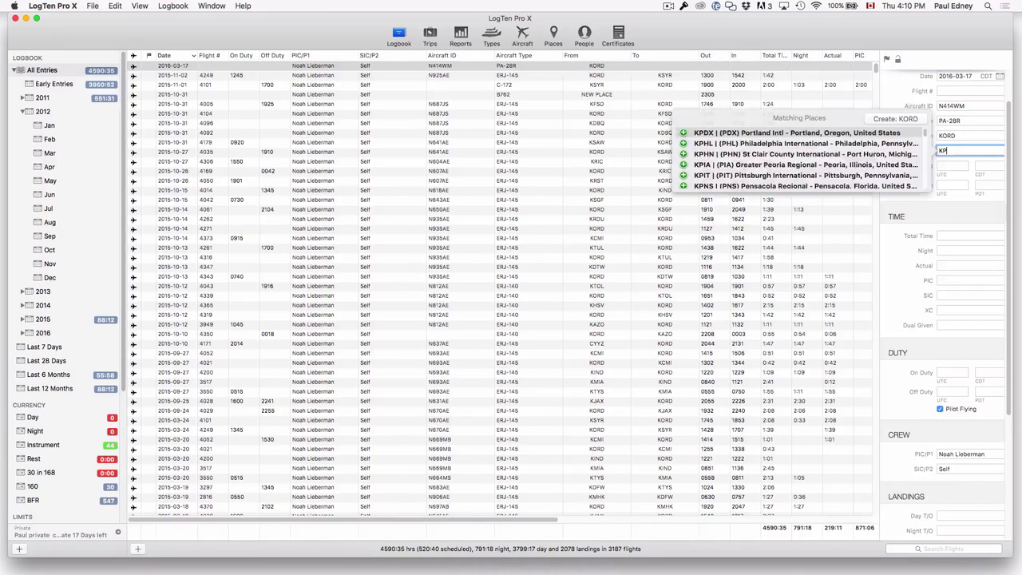
click(830, 136)
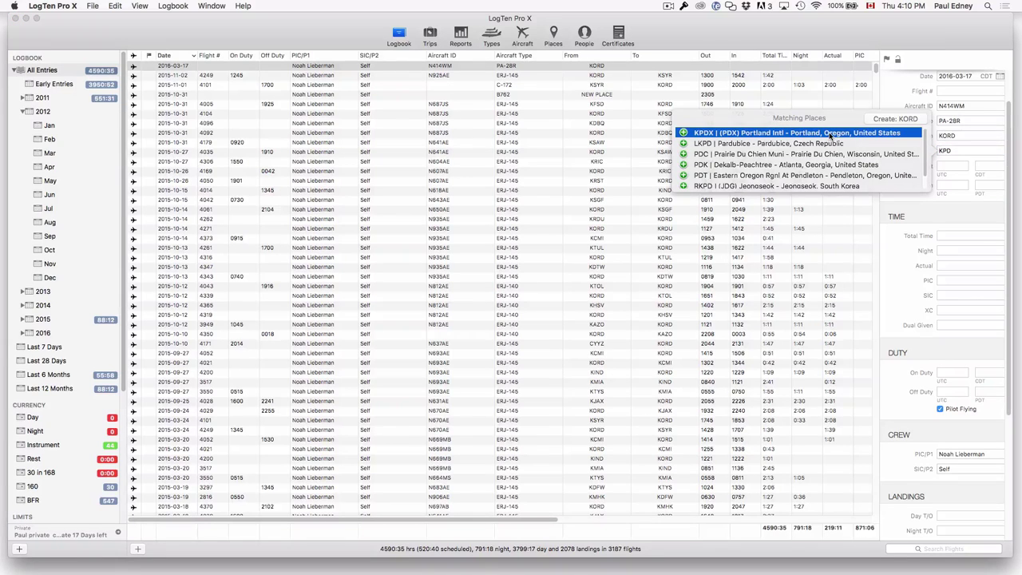
key(Return)
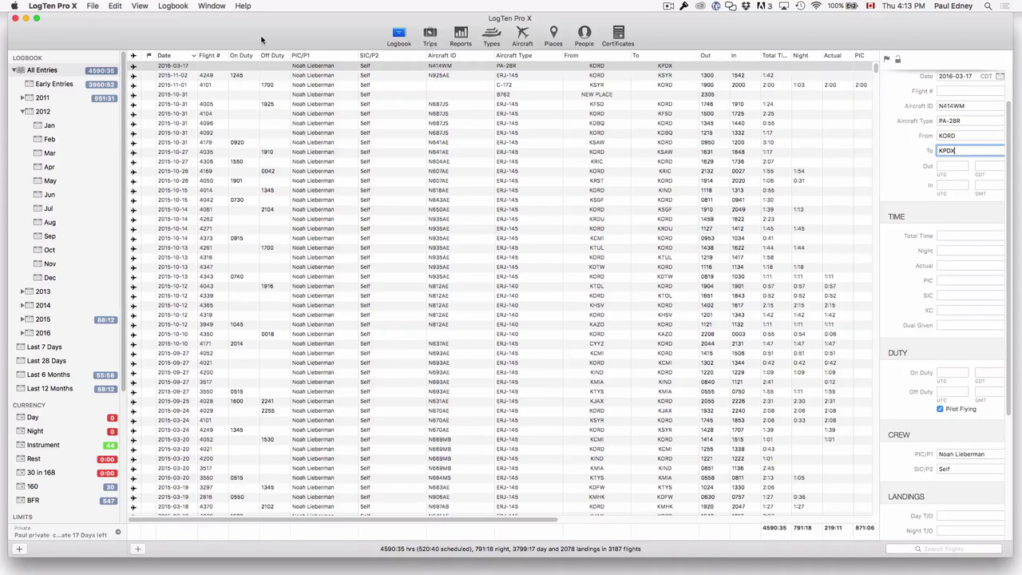
click(243, 6)
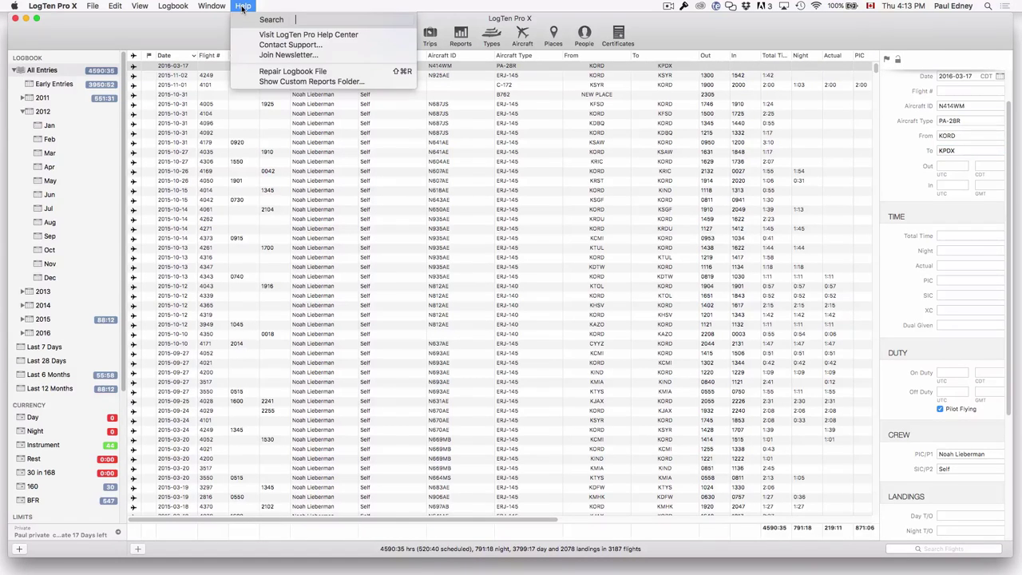
click(271, 46)
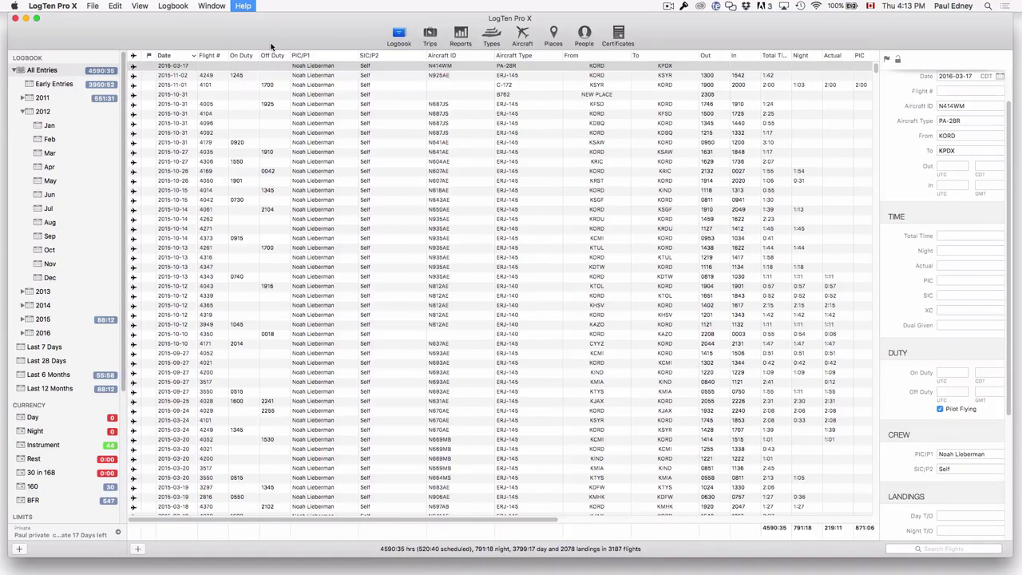